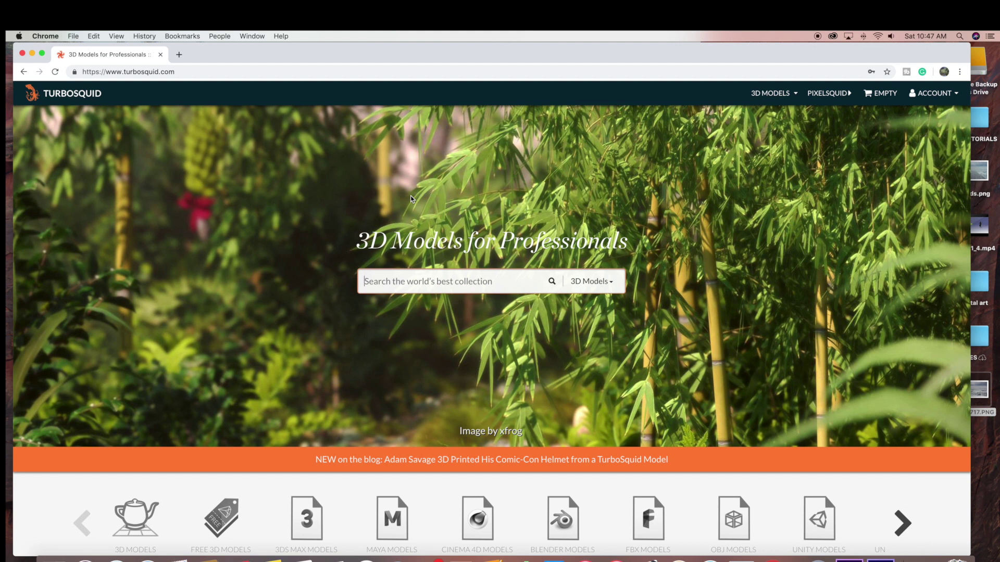
Type 'spaceshi' into the TurboSquid search box
type("s")
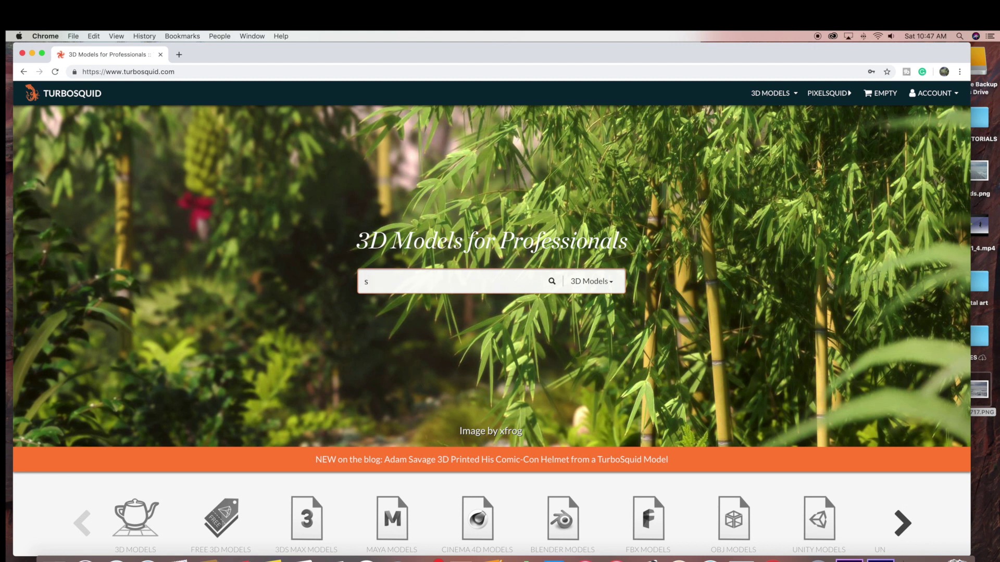
type("paceship")
Search TurboSquid for spaceship models and sort the results by Lower Prices
key("Return")
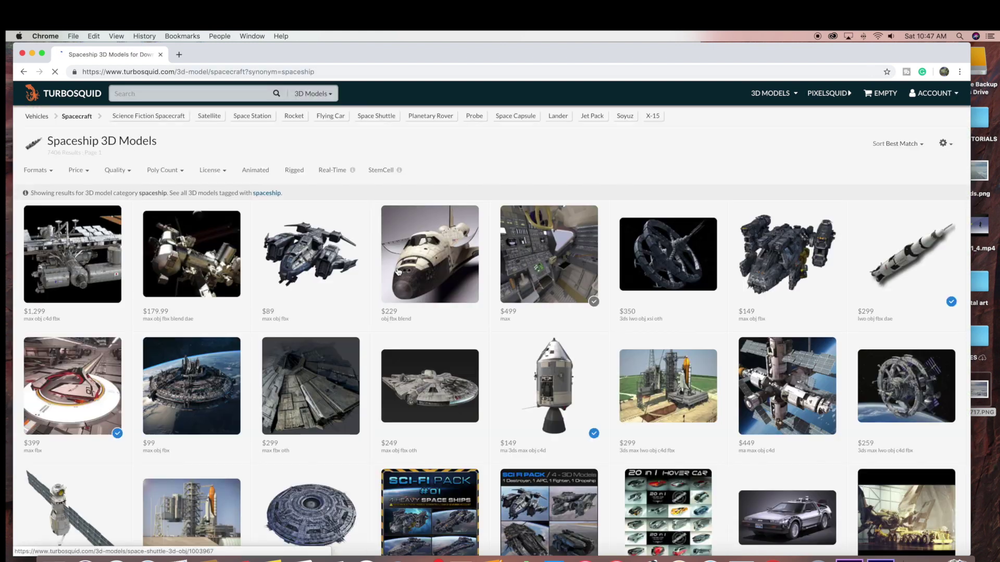
left_click(922, 150)
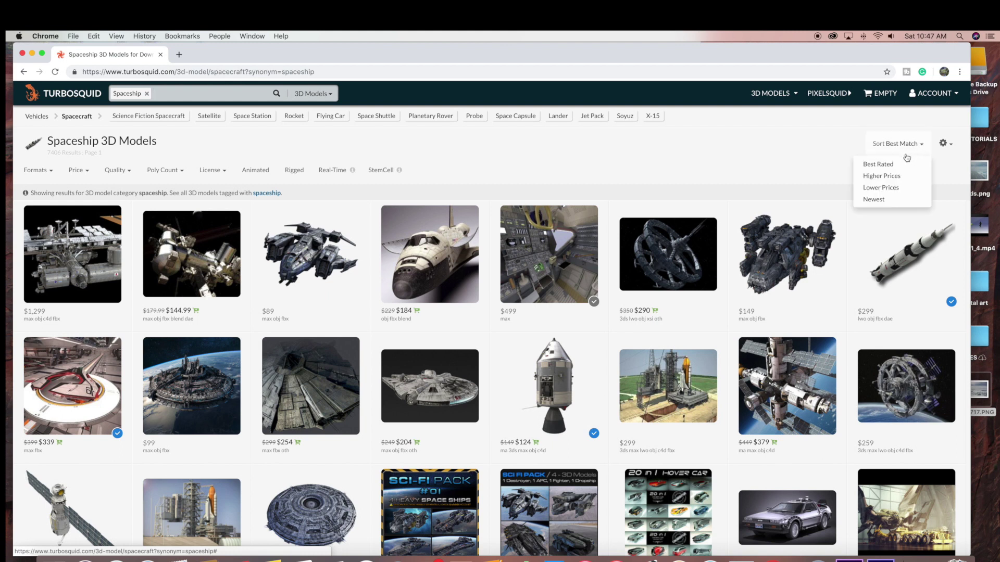
left_click(894, 192)
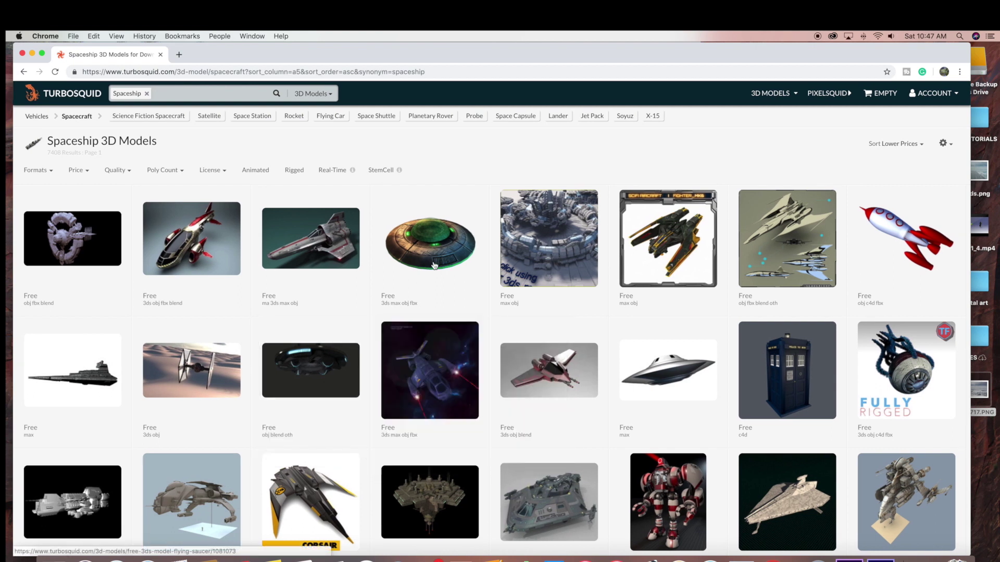
mouse_move(423, 288)
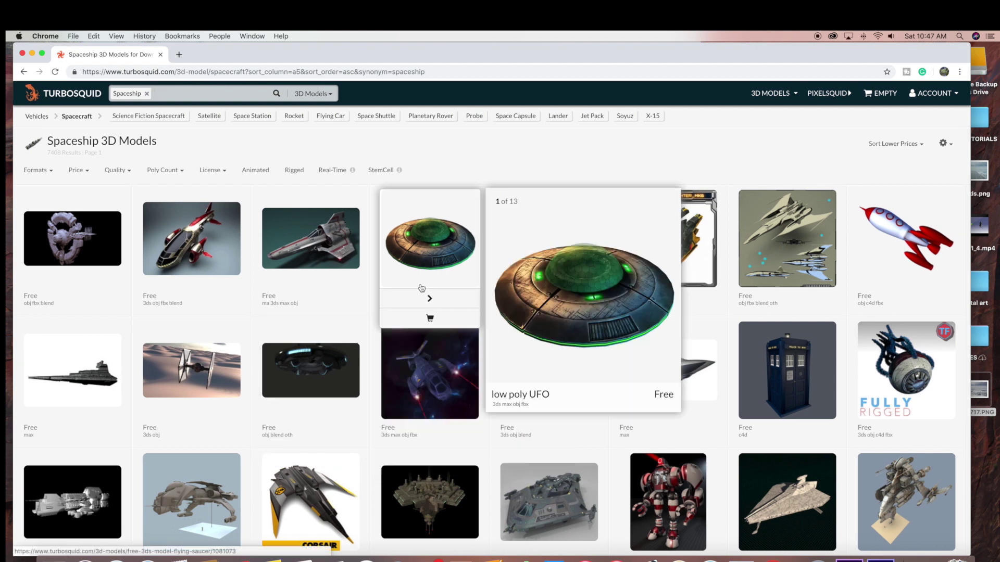
Open the product page of the free 'low poly UFO' model from the results
left_click(429, 241)
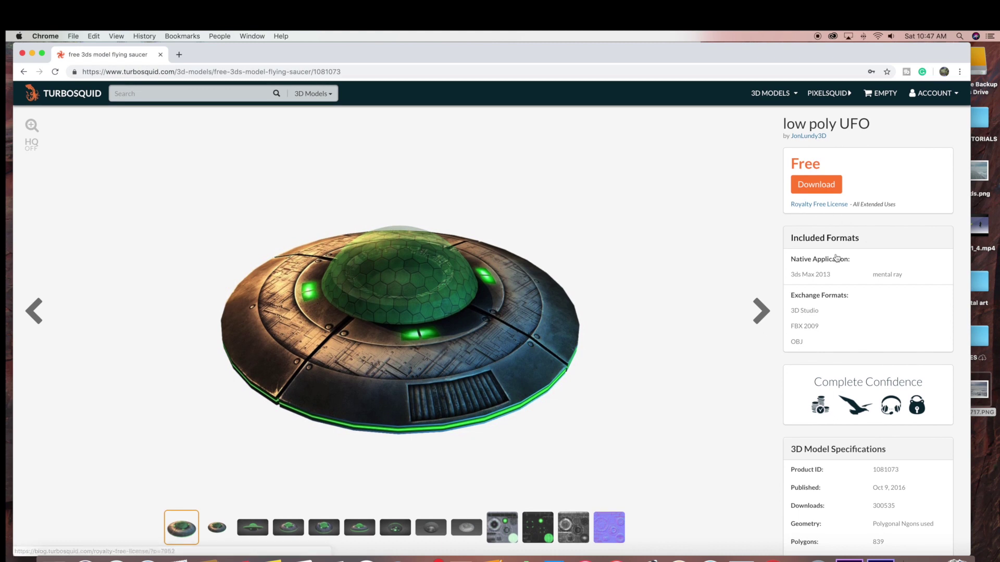
Download Low_poly_ufo_OBJ.zip (39.8 MB) from the low poly UFO's Downloads list
left_click(813, 185)
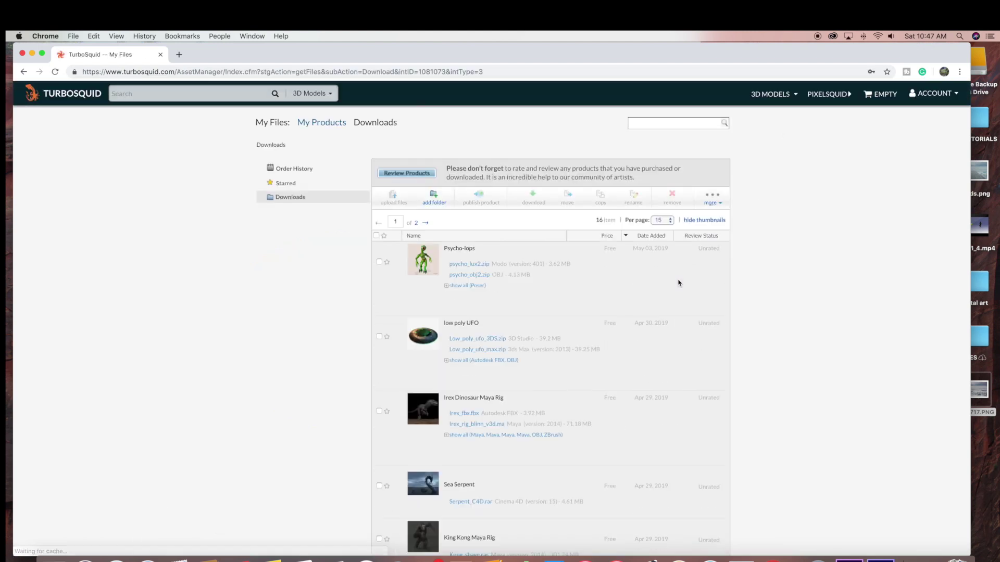
scroll(550, 319, "down", 2)
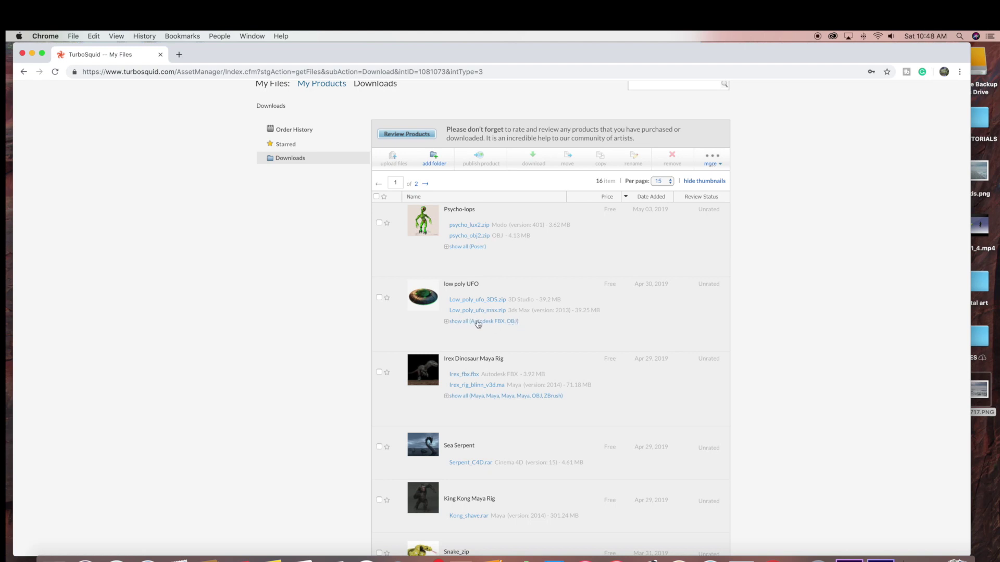
left_click(514, 323)
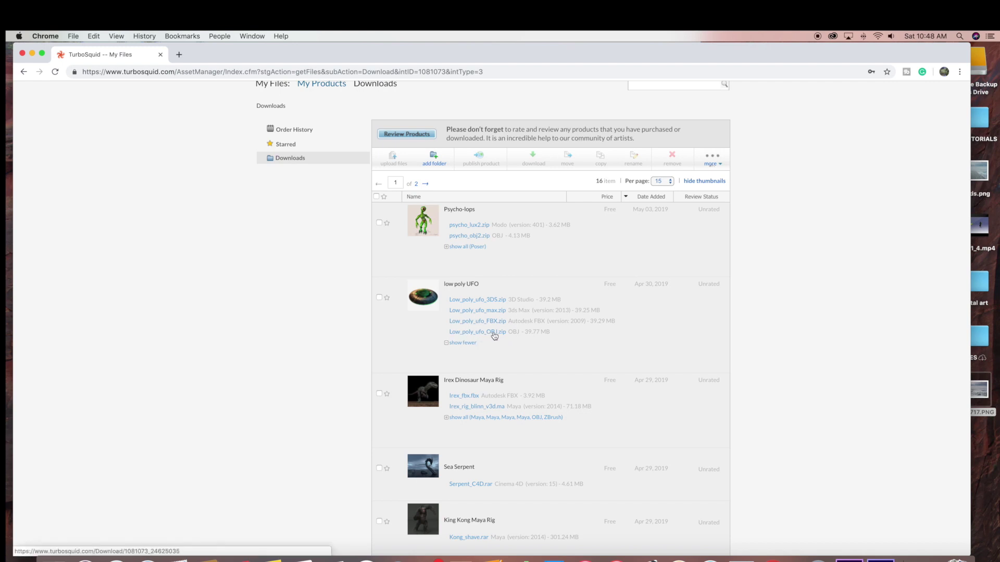
left_click(494, 332)
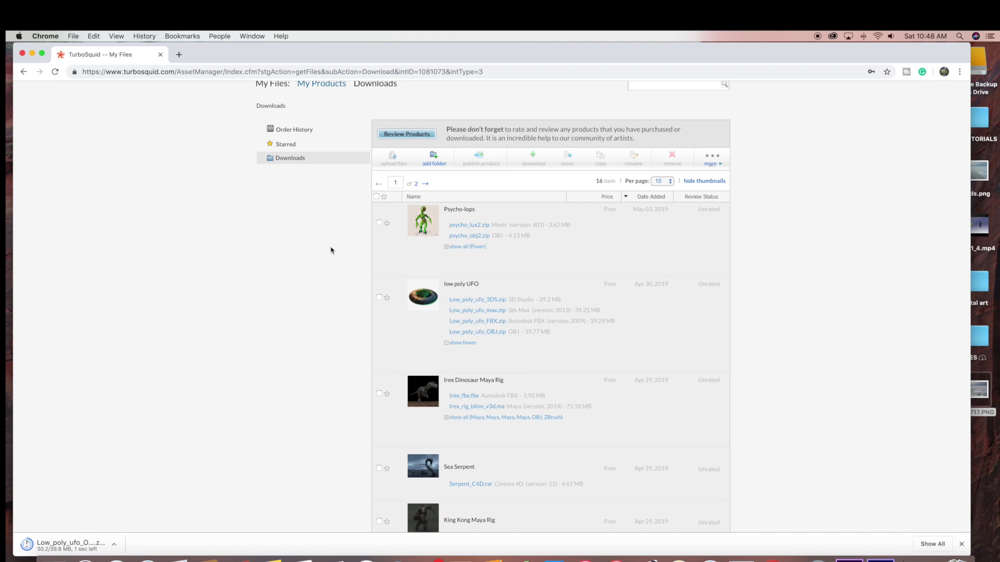
left_click_drag(450, 57, 541, 55)
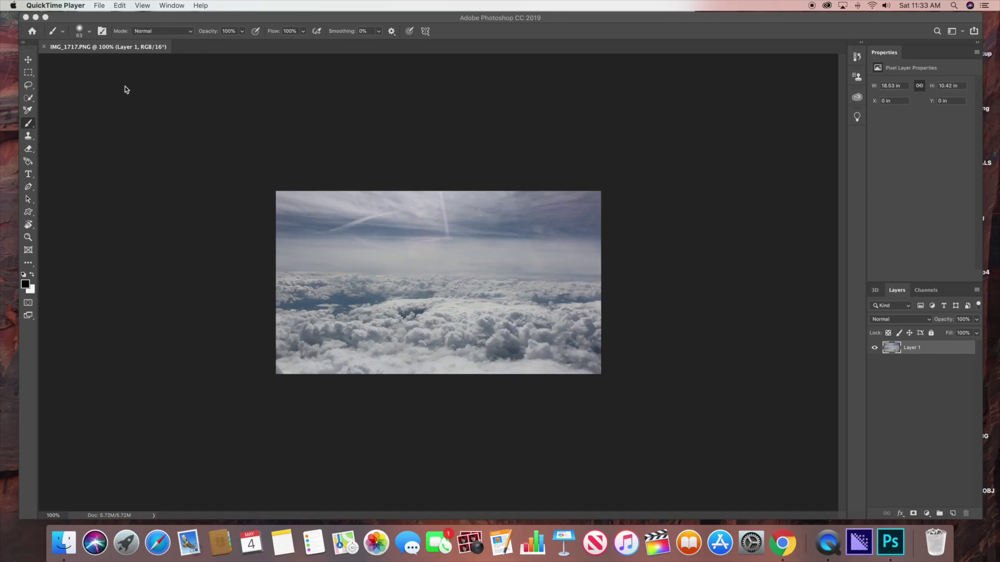
In Photoshop, open Desktop > Low_poly_ufo_OBJ > Low_poly_UFO.obj
left_click(173, 16)
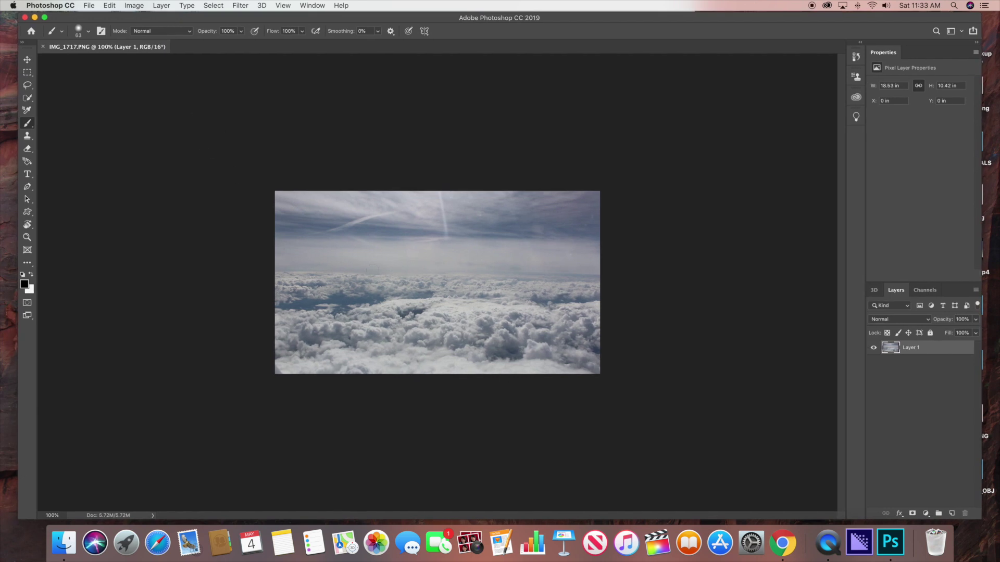
left_click(89, 7)
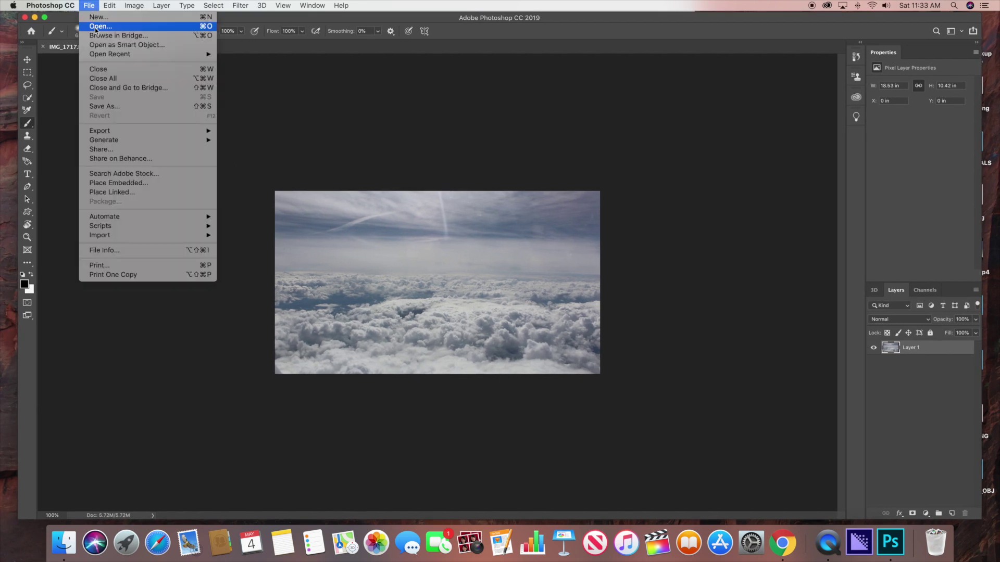
left_click(95, 27)
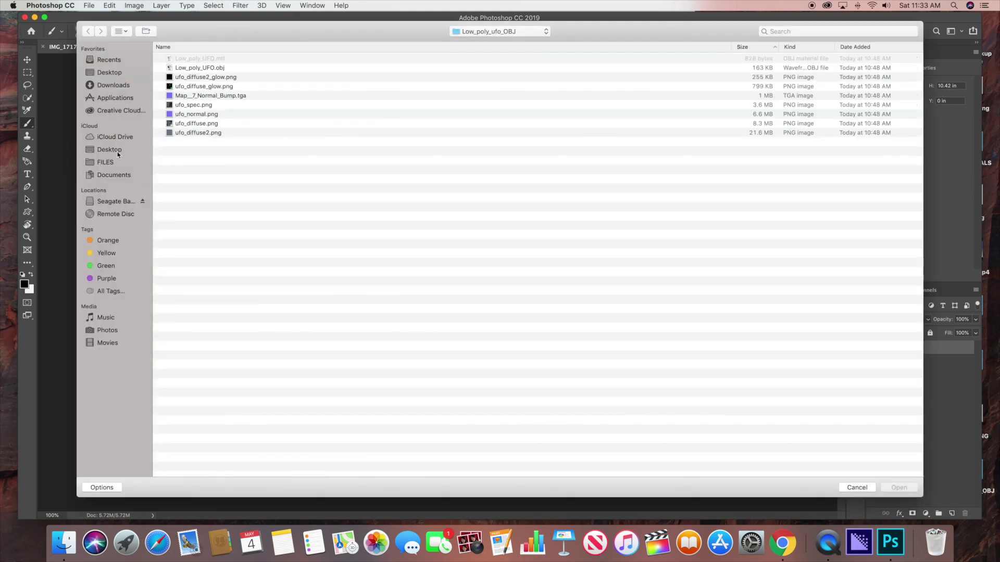
left_click(109, 150)
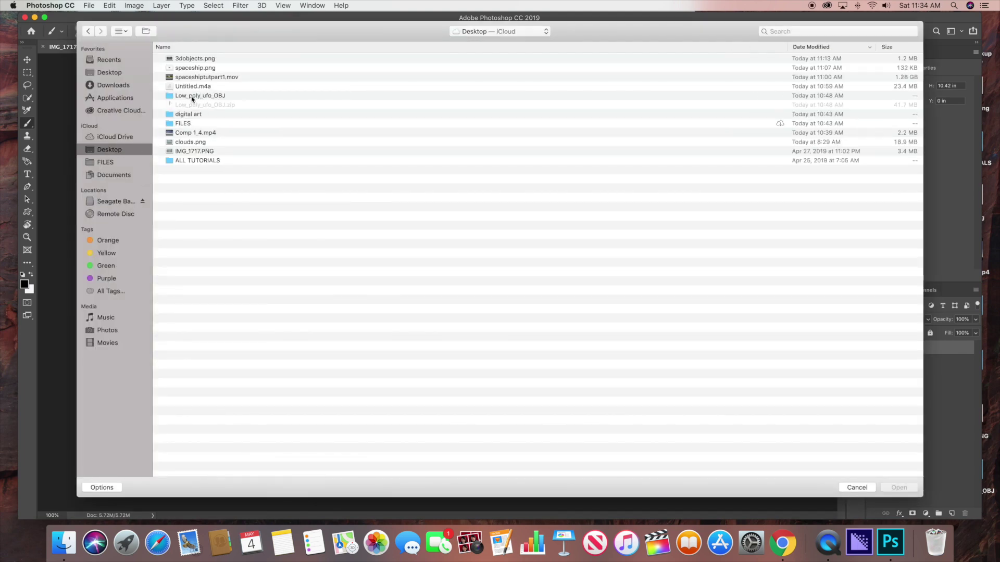
double_click(192, 96)
left_click(199, 70)
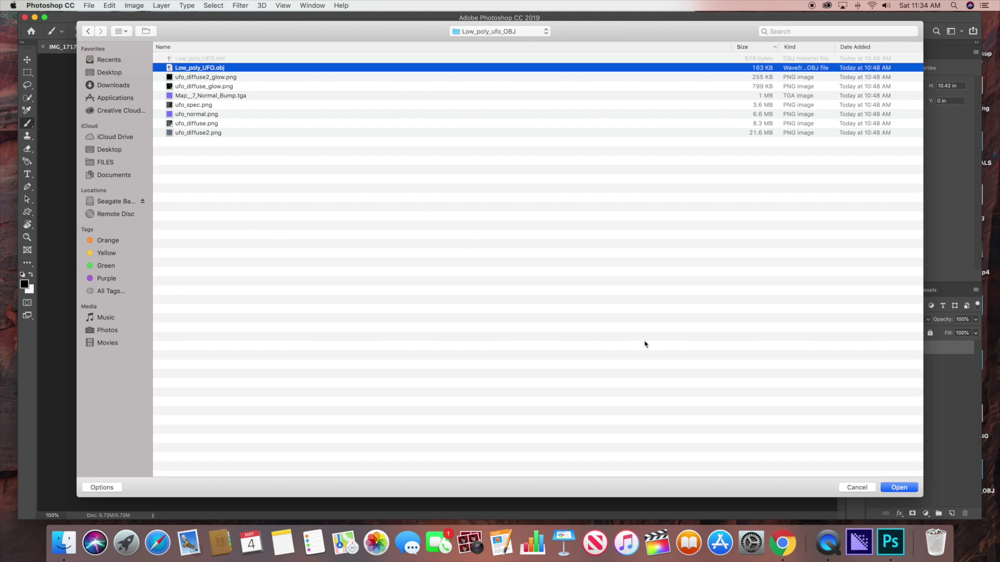
left_click(899, 487)
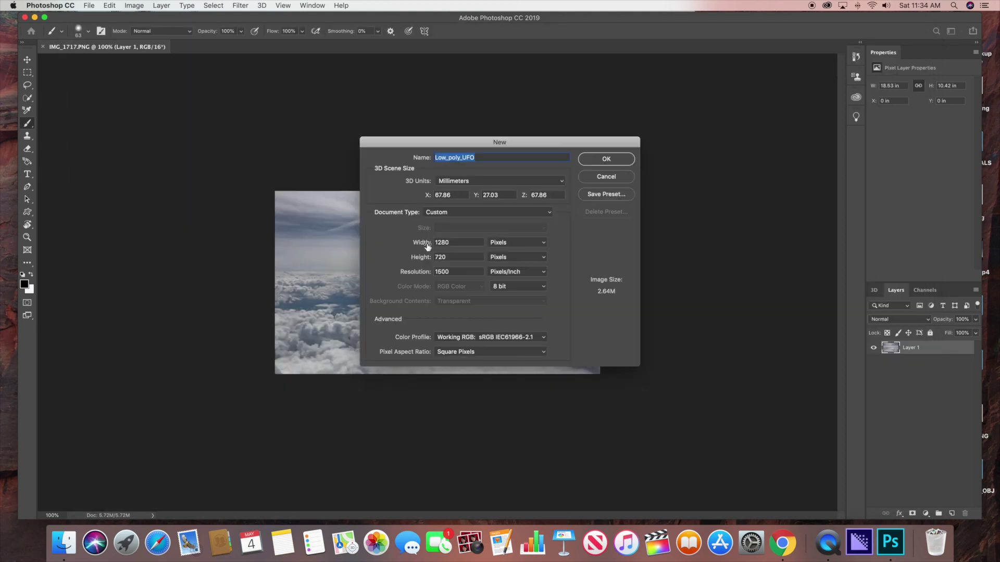
Accept the New 3D scene at 1280×720 pixels, 1500 pixels/inch to load the UFO
left_click(620, 164)
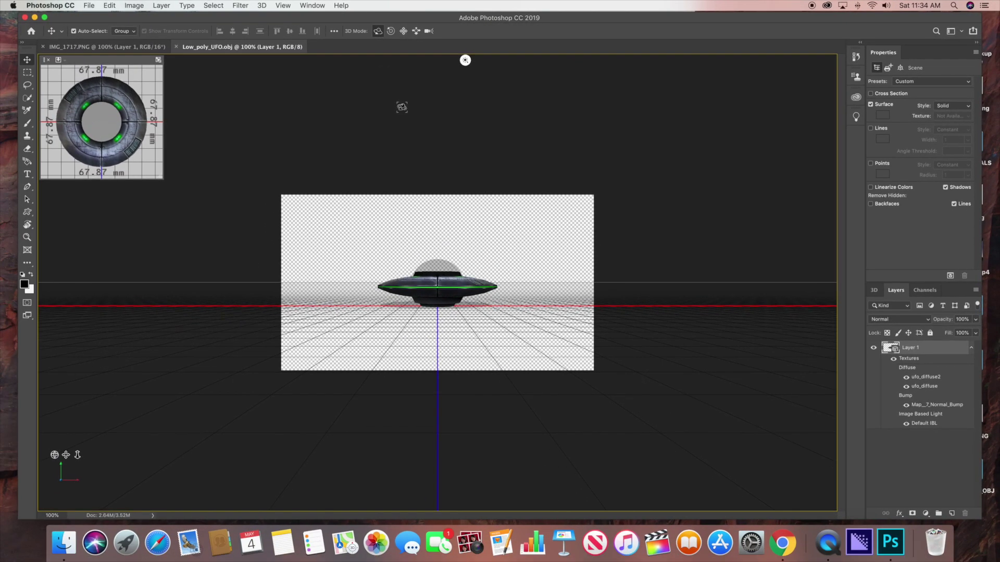
Orbit and roll the 3D camera to tilt the UFO, then deselect the layer to hide the grid
left_click_drag(493, 292, 495, 297)
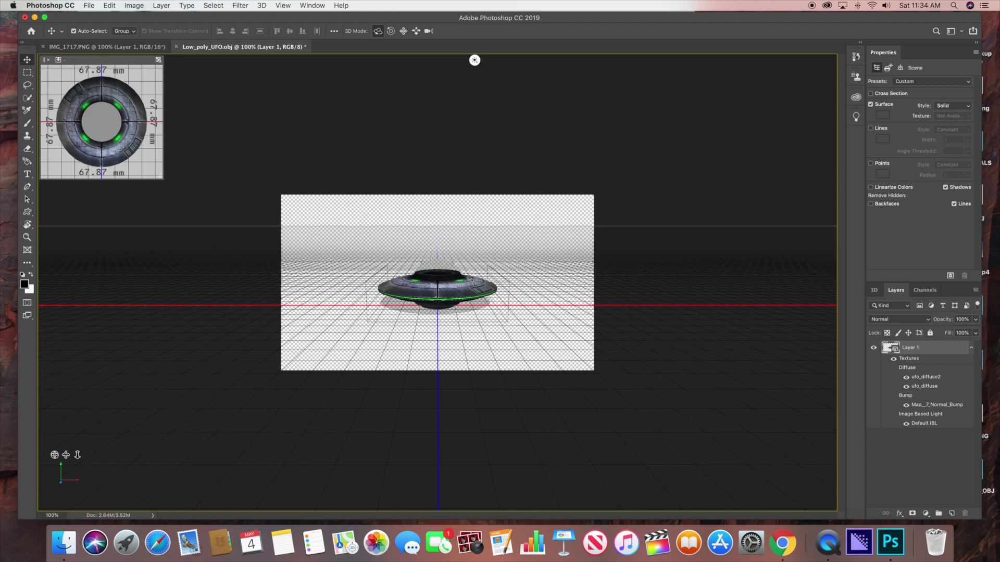
left_click_drag(470, 280, 498, 286)
left_click(391, 31)
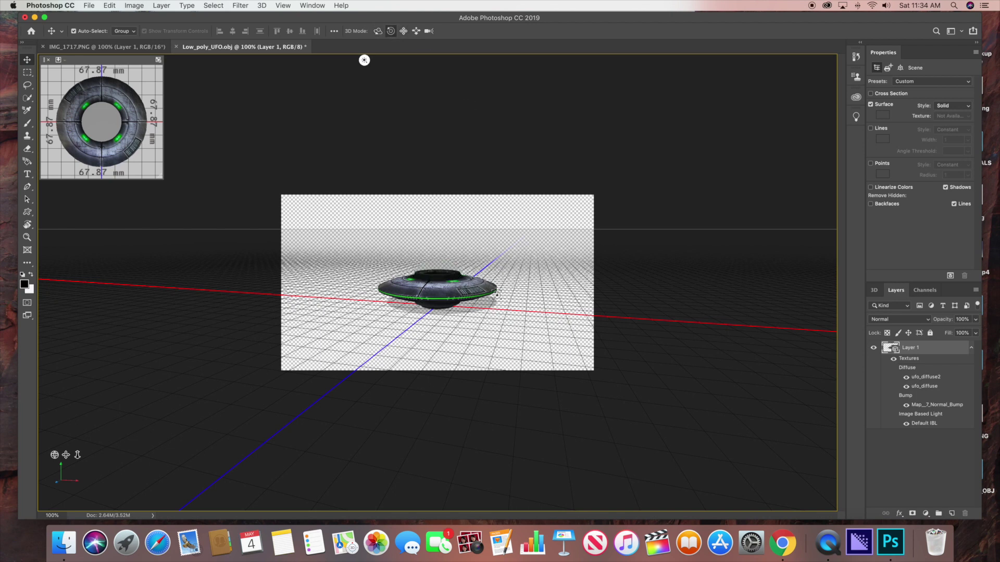
mouse_move(499, 293)
left_mouse_down()
mouse_move(499, 318)
mouse_move(466, 276)
mouse_move(490, 287)
left_mouse_up()
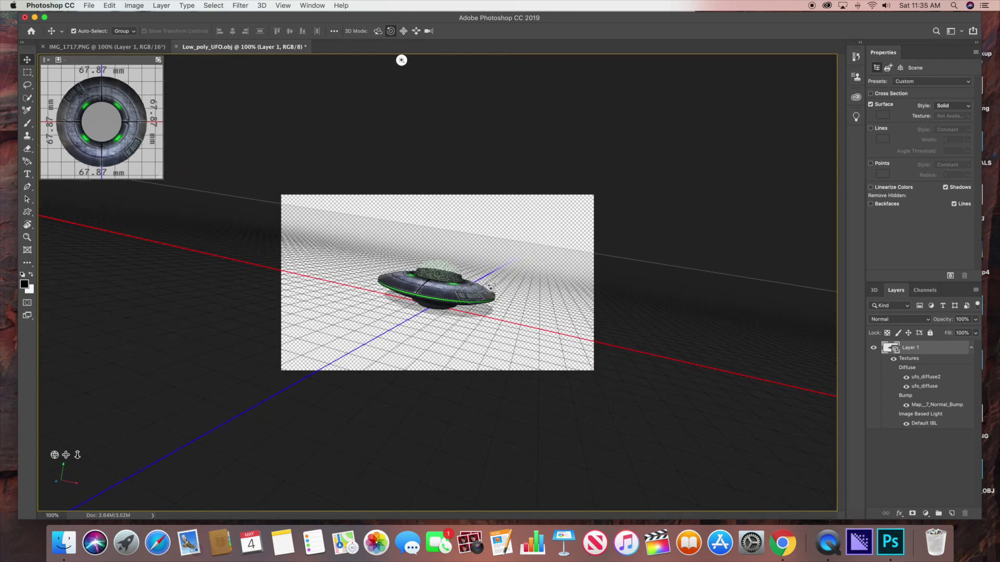
left_click(930, 479)
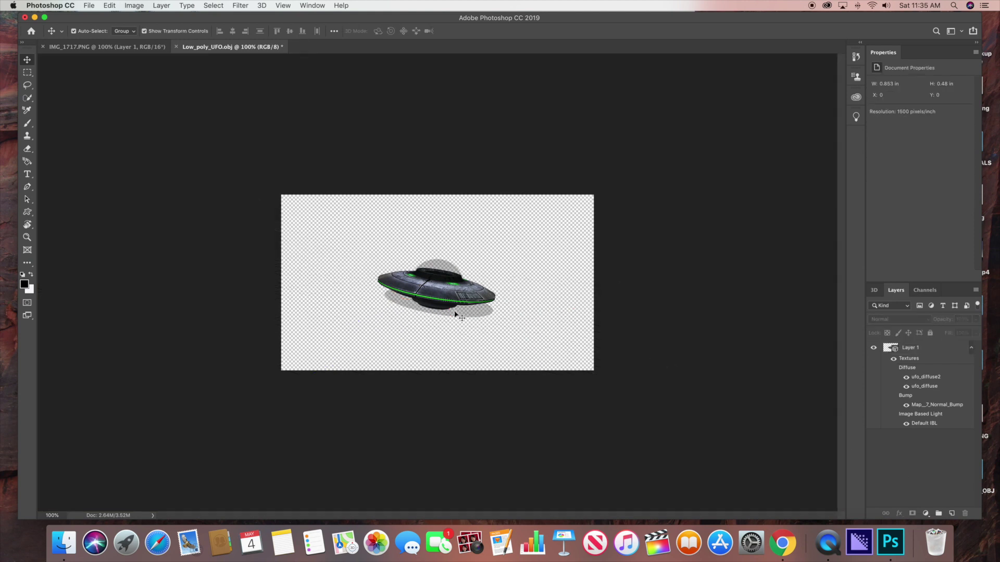
Quick Export the UFO render as spaceship.png to the Desktop
left_click(87, 6)
mouse_move(116, 131)
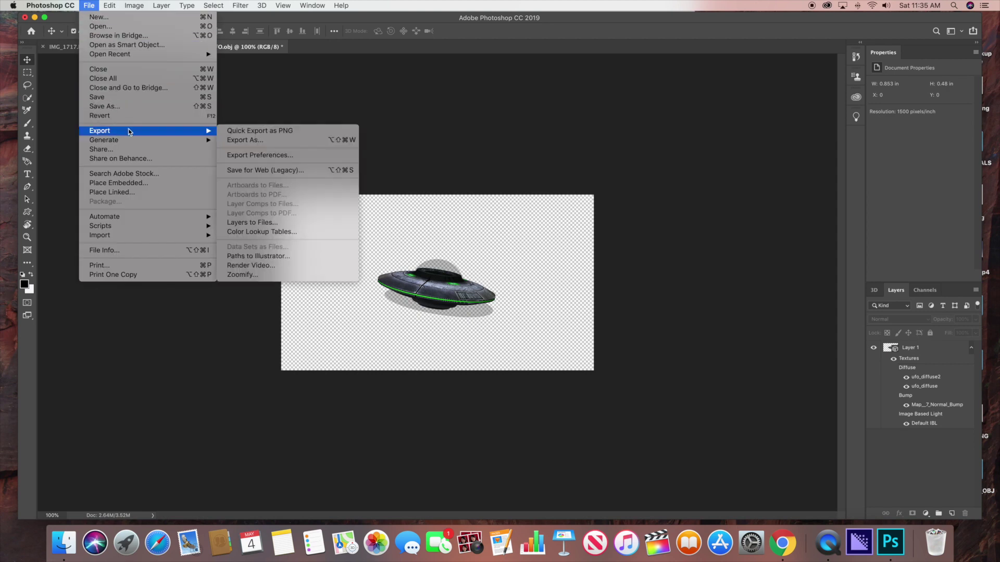
left_click(255, 131)
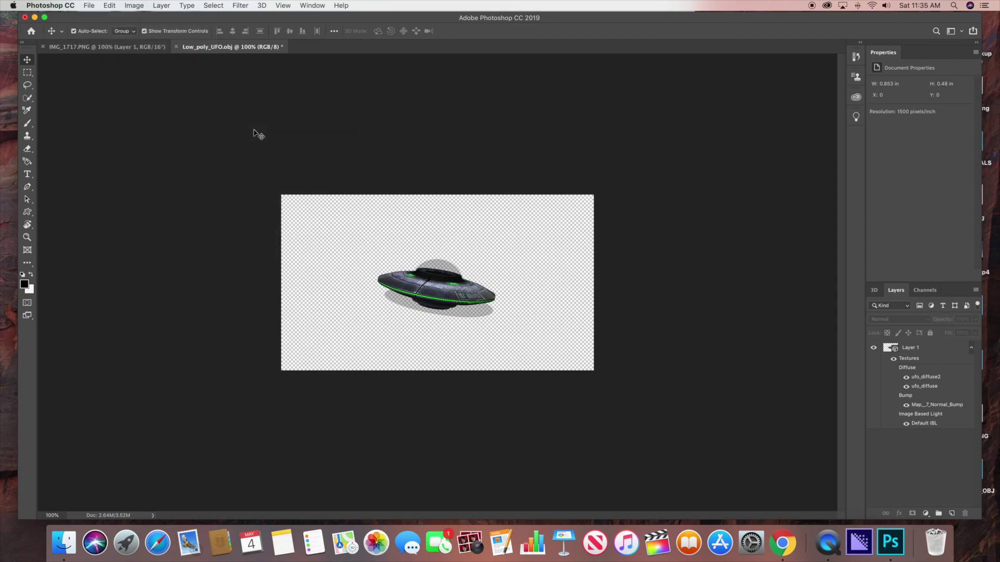
type("space")
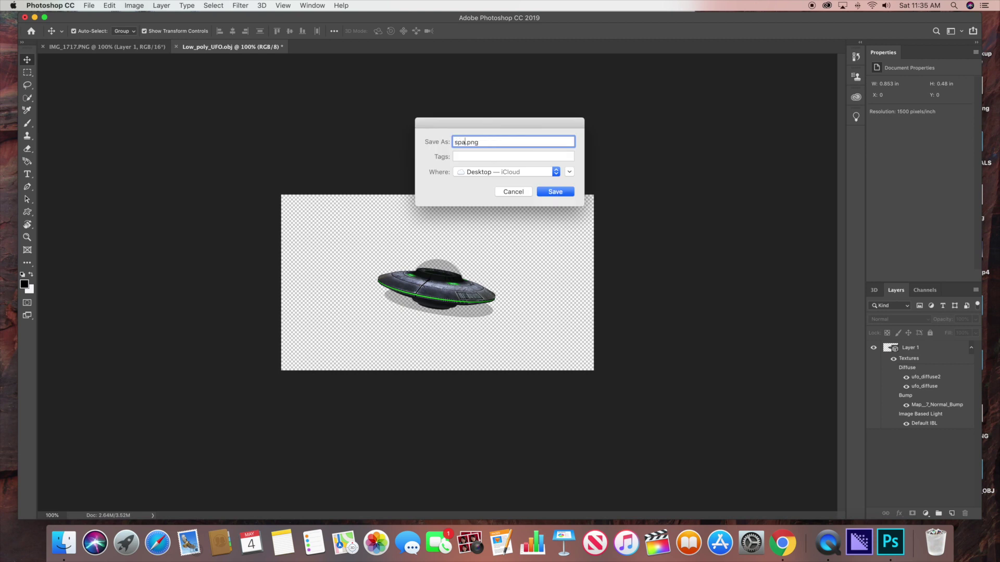
type("ship")
key("Return")
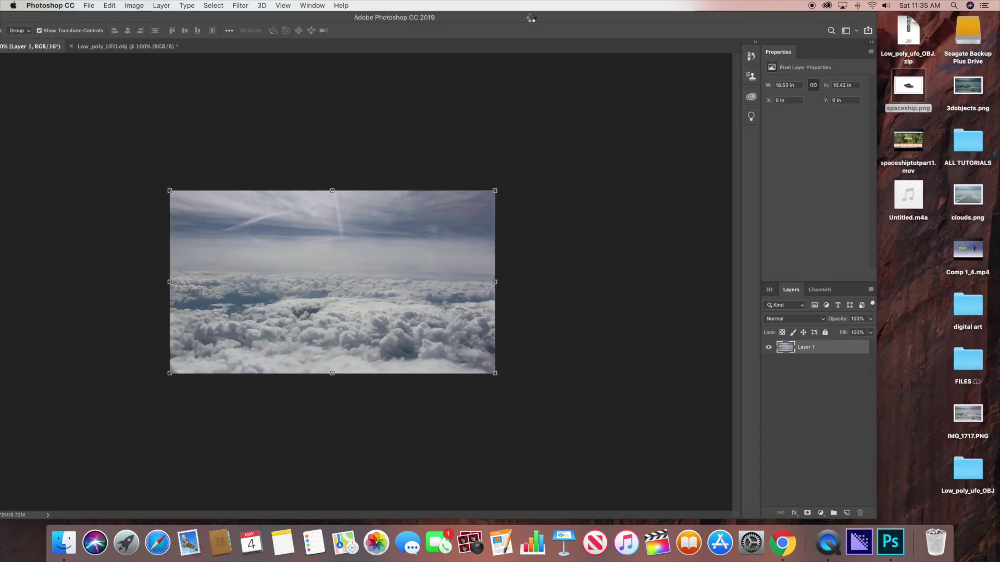
Rotate the placed spaceship about 5°, commit it, and move it down into the clouds
double_click(533, 17)
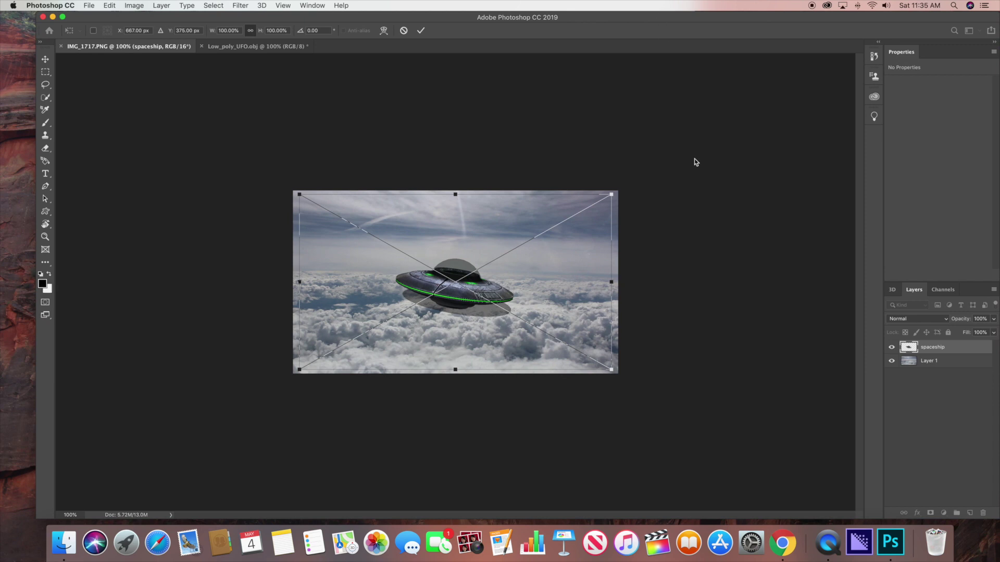
left_click_drag(620, 191, 627, 209)
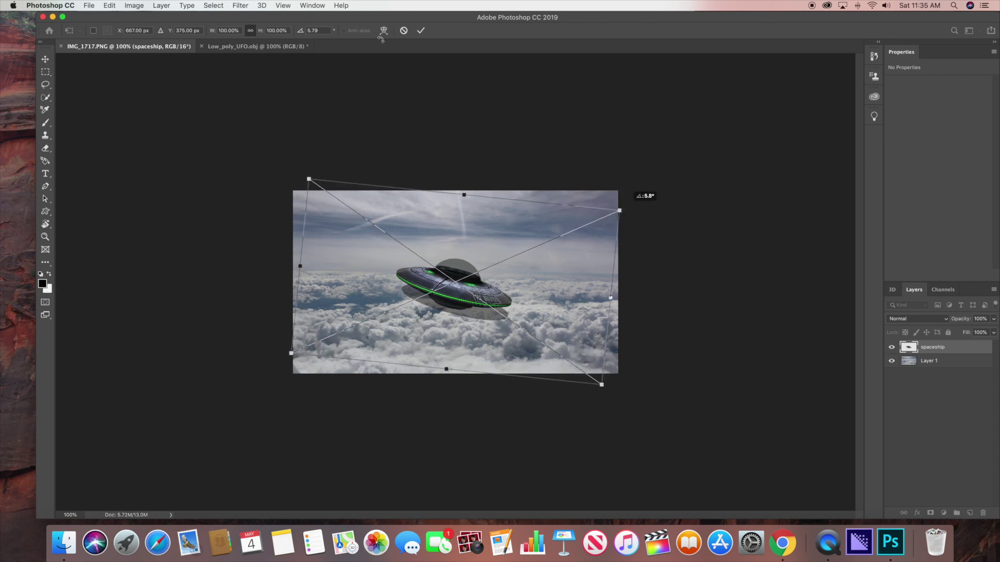
left_click(421, 30)
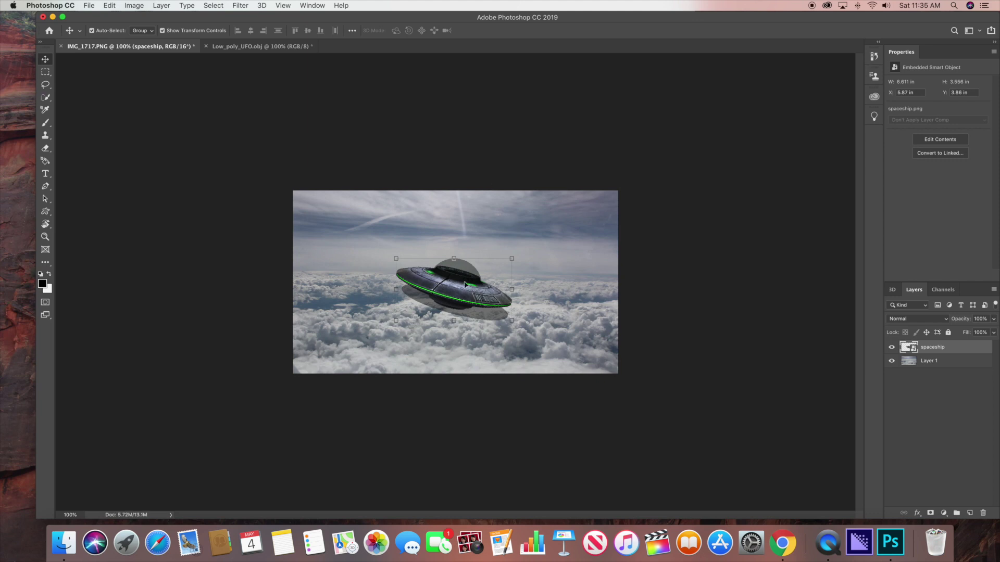
left_click_drag(464, 284, 457, 302)
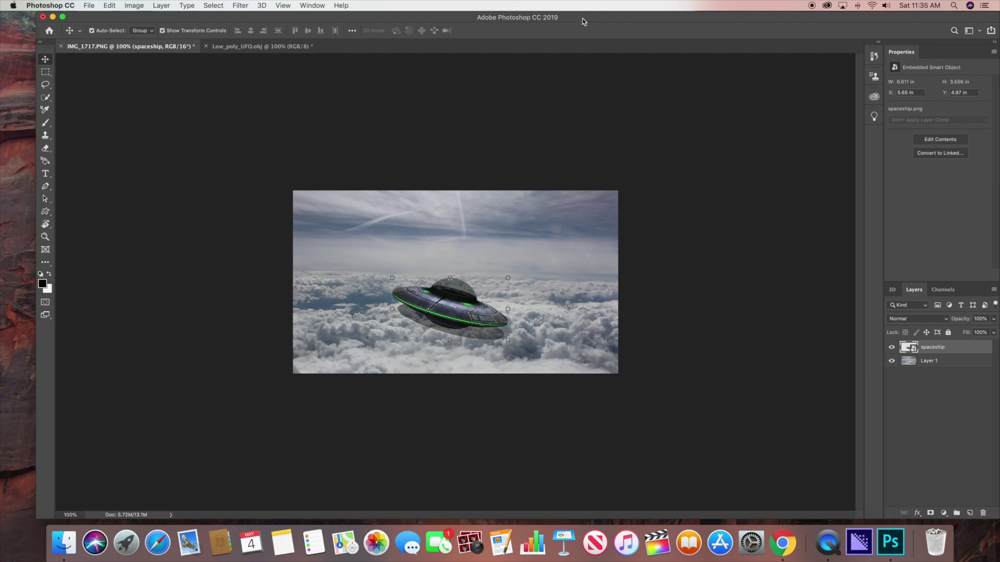
left_click_drag(582, 18, 565, 20)
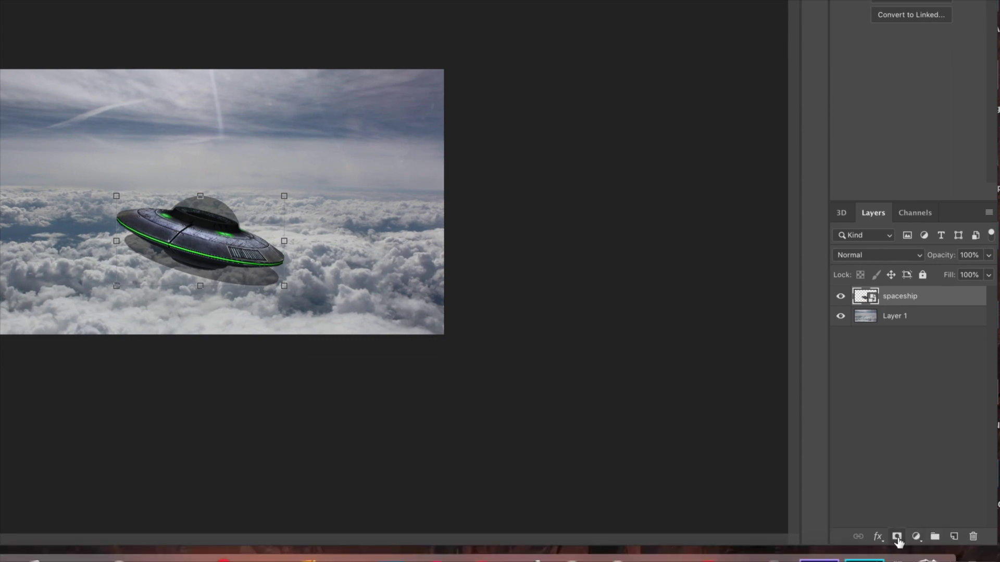
Add an all-white layer mask to the spaceship layer, then select the Brush tool
left_click(897, 537)
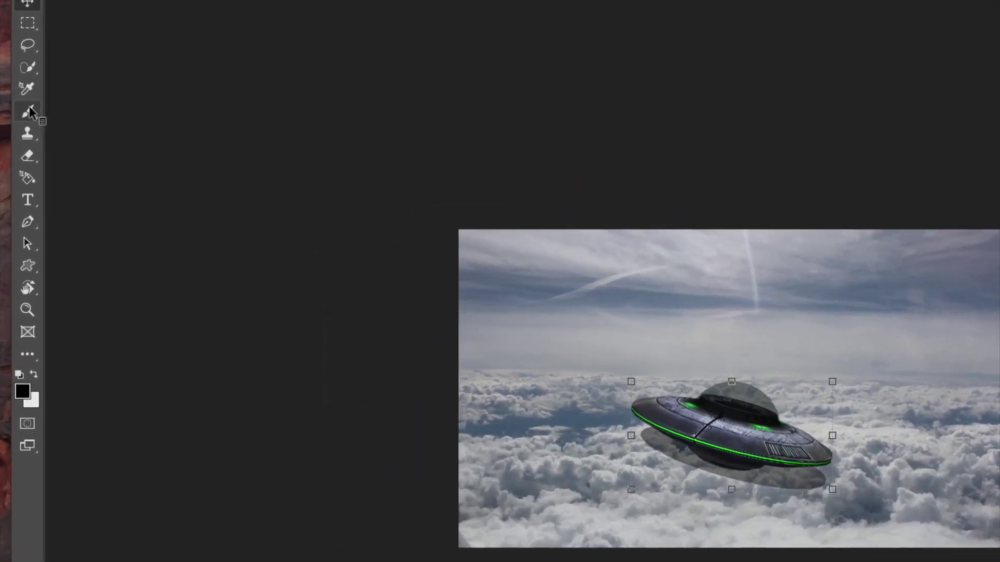
left_click(29, 112)
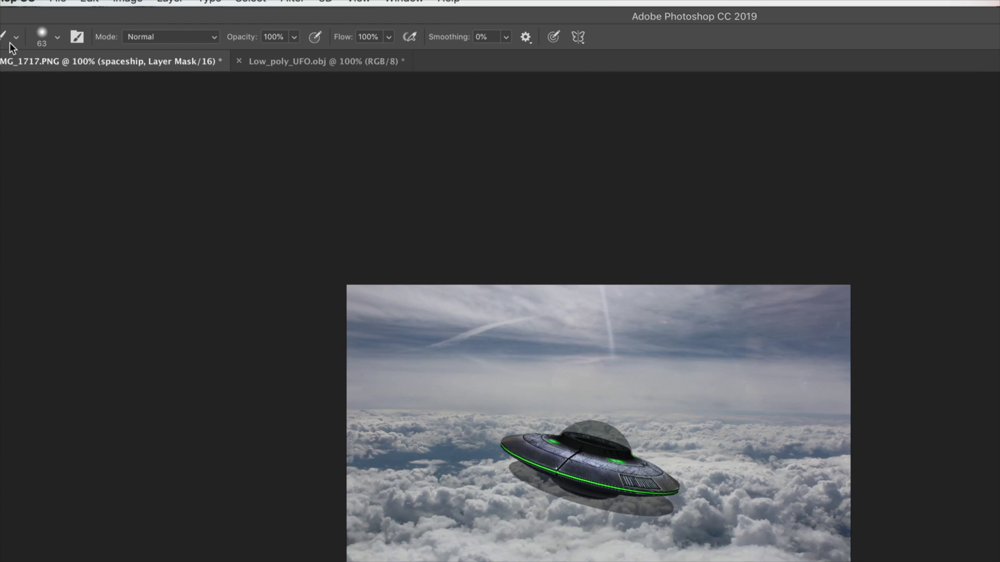
Choose the Soft Round brush from the brush presets and set its hardness to 15%
left_click(57, 39)
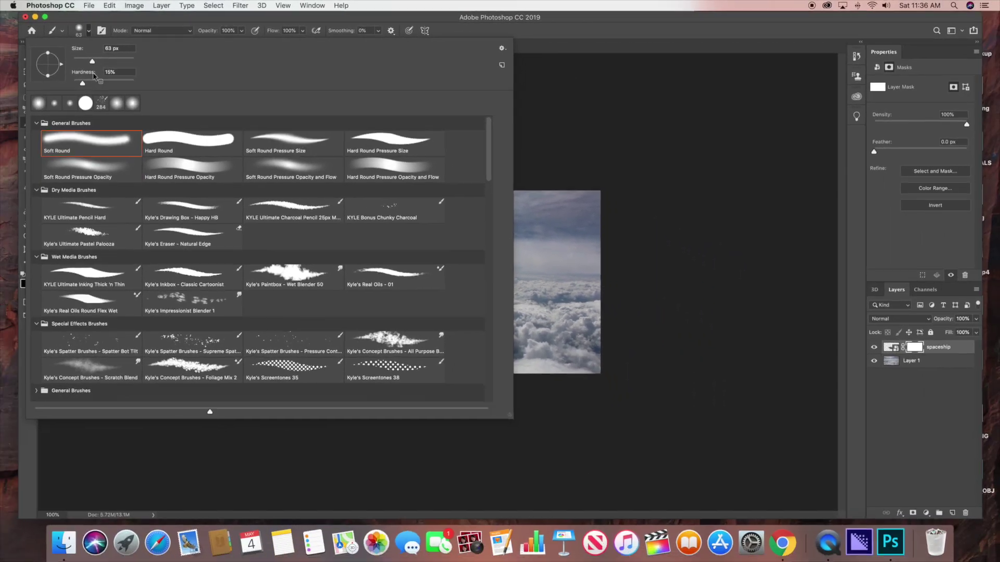
left_click(95, 145)
left_click_drag(75, 82, 82, 82)
left_click(90, 33)
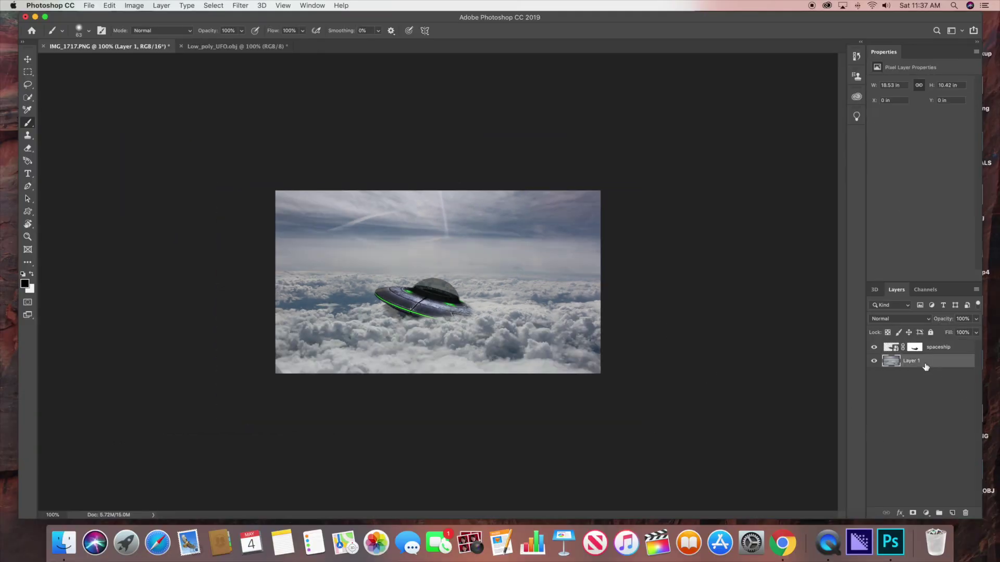
Darken the clouds photo with a slight downward Curves bend, then select the spaceship layer
left_click(133, 6)
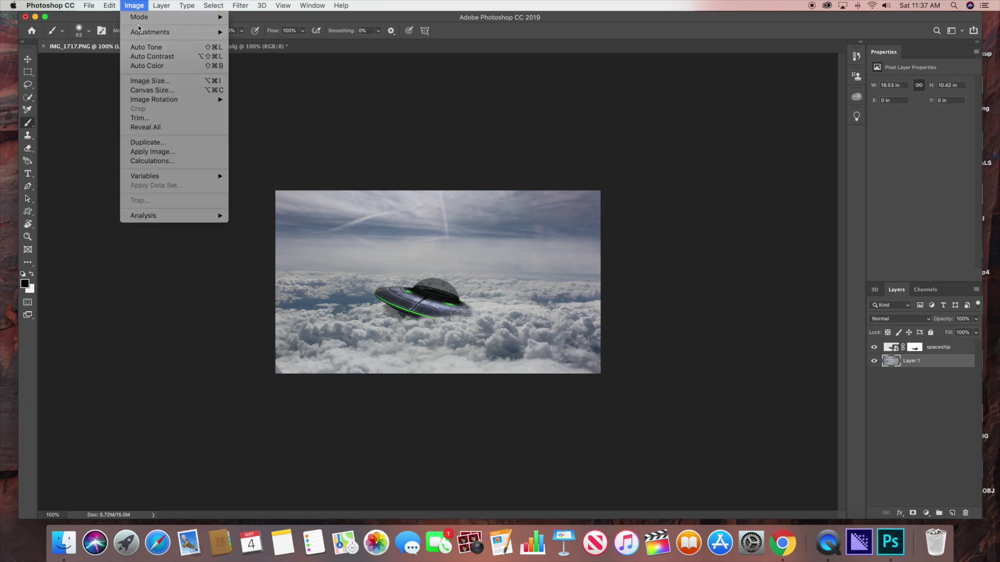
mouse_move(178, 33)
left_click(261, 54)
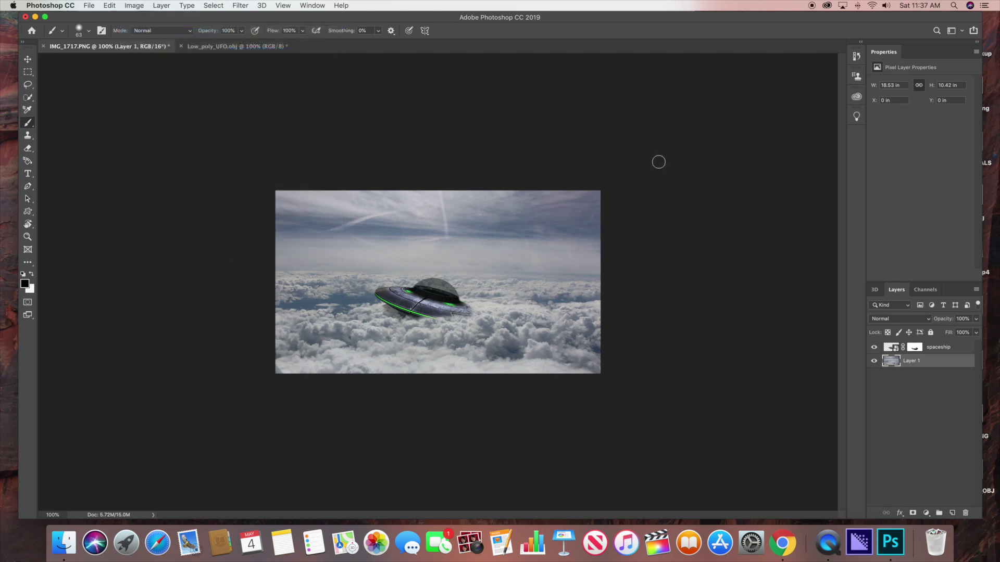
left_click(745, 208)
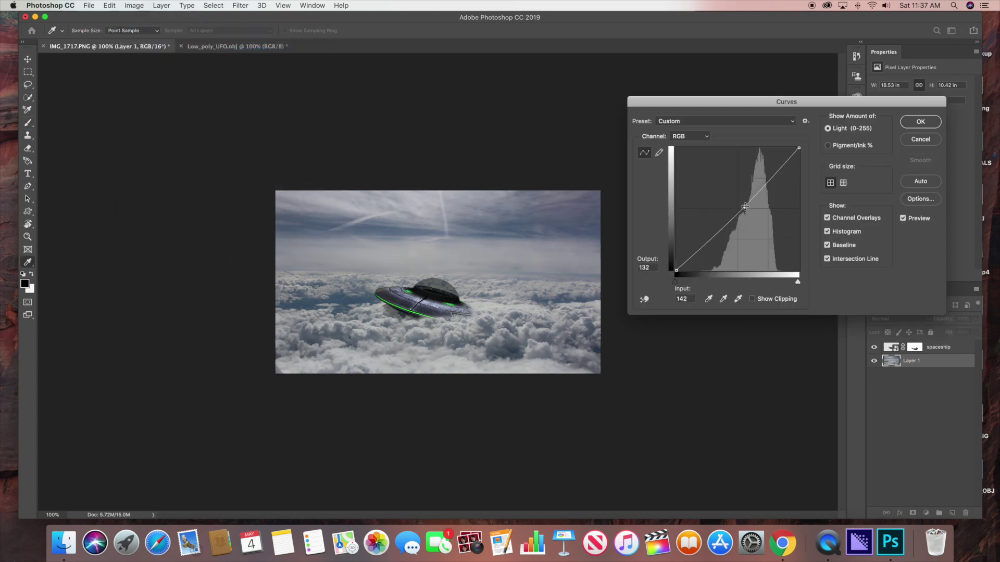
left_click_drag(745, 208, 753, 210)
left_click(921, 122)
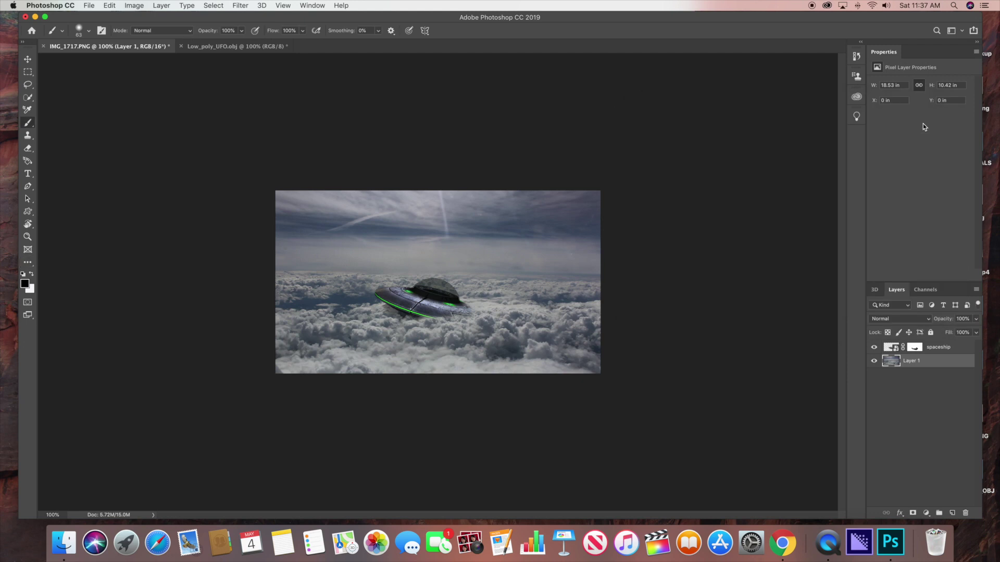
left_click(933, 431)
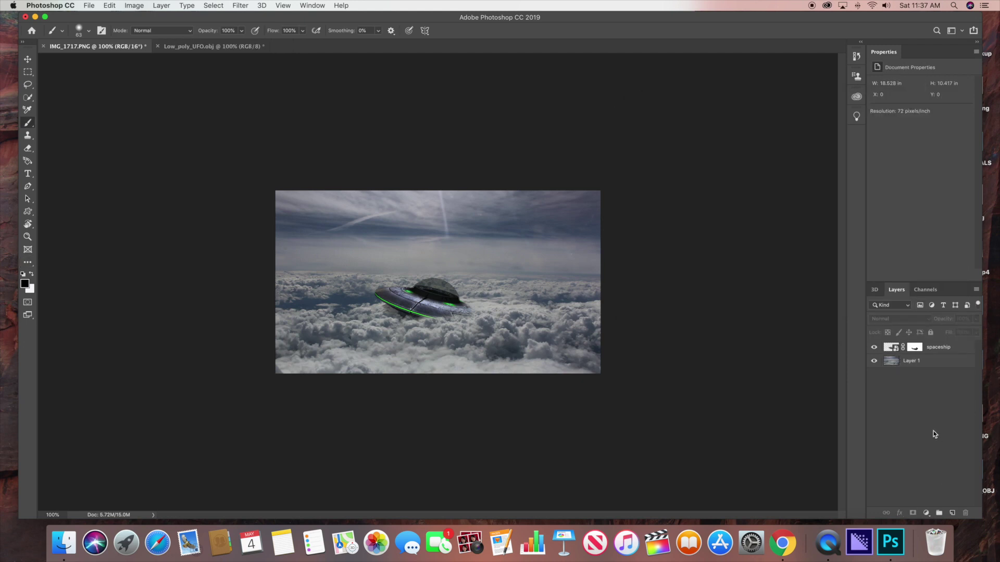
left_click(943, 345)
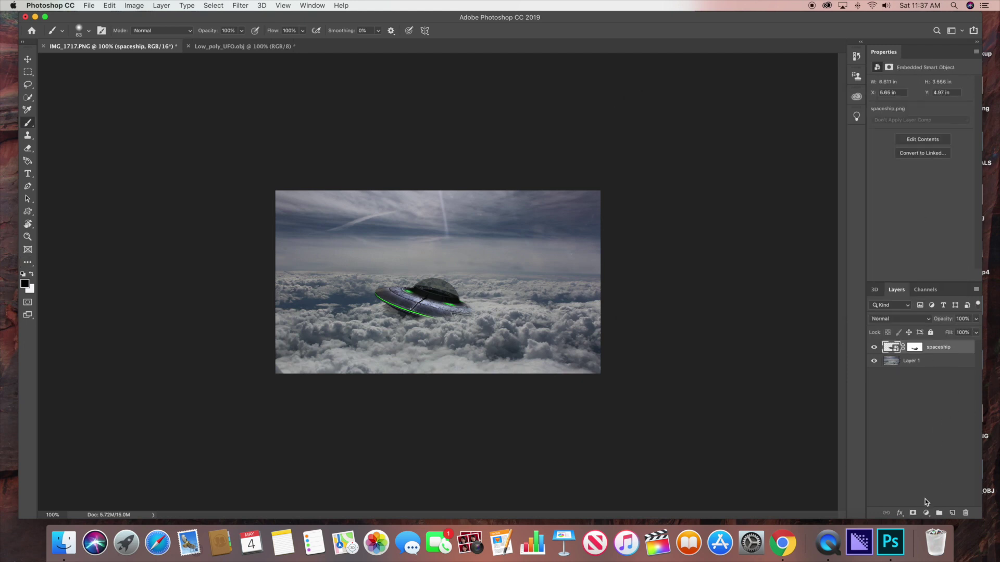
Add a Brightness/Contrast adjustment layer and lower its brightness to -43
left_click(926, 513)
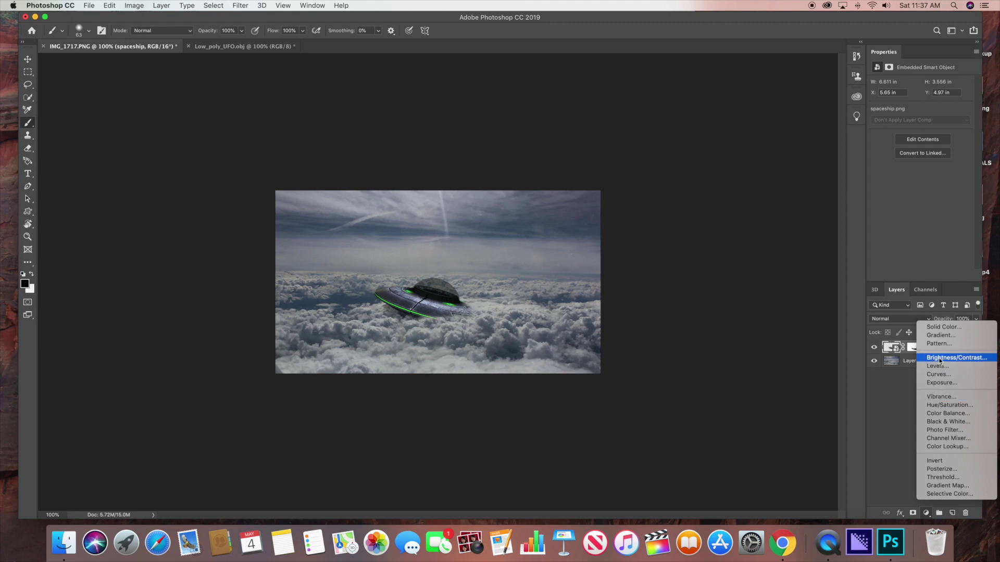
left_click(896, 191)
left_click_drag(920, 112, 932, 133)
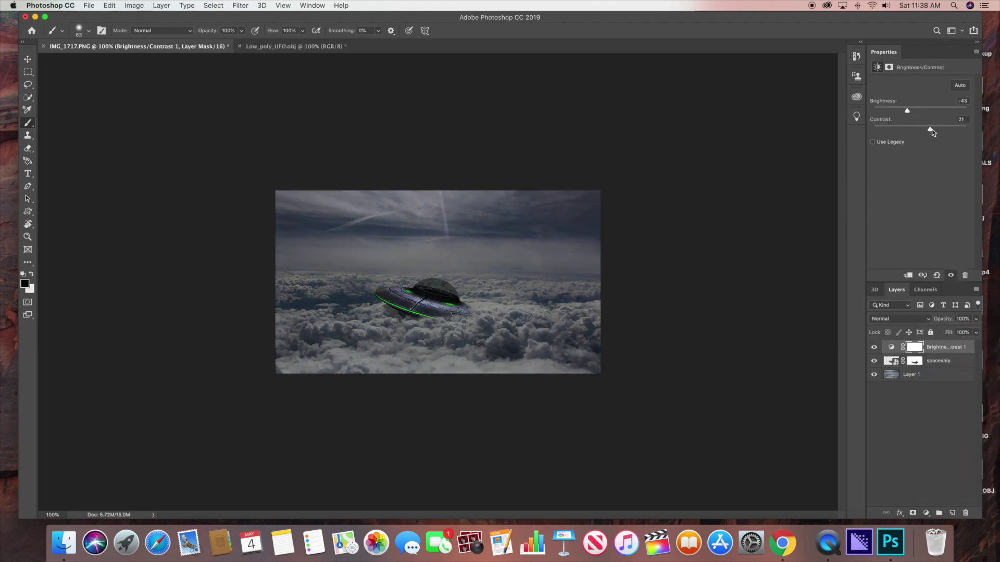